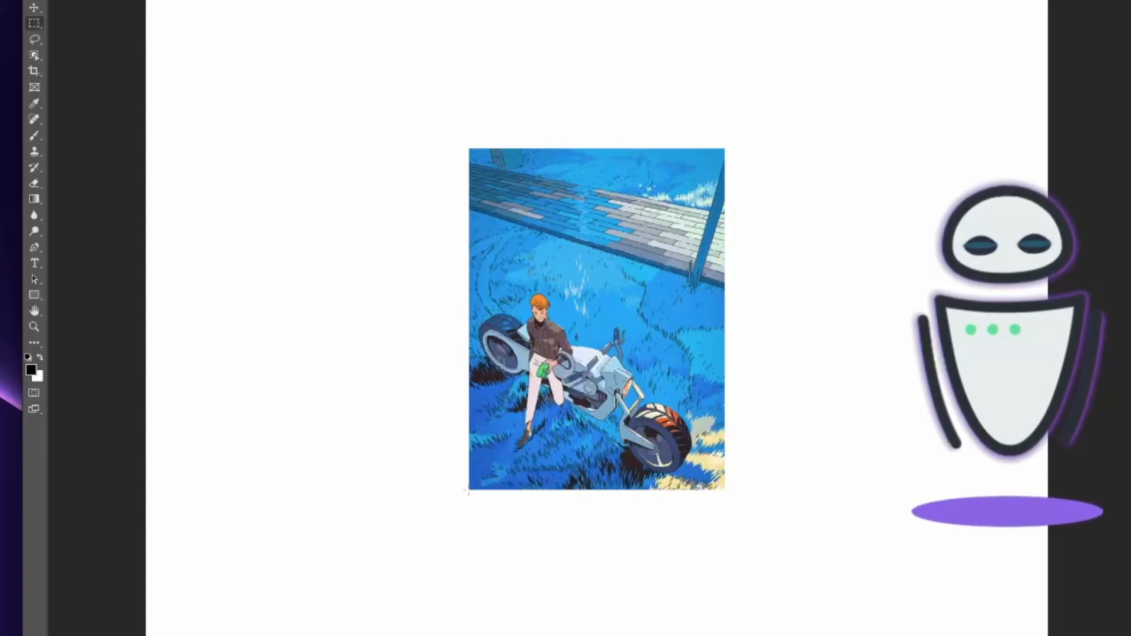
Select the blank canvas left of the image, overlapping its edge, and run Generative Fill without a prompt to extend it.
{"action": "left_click_drag", "start_coordinate": [146, 150], "coordinate": [469, 490]}
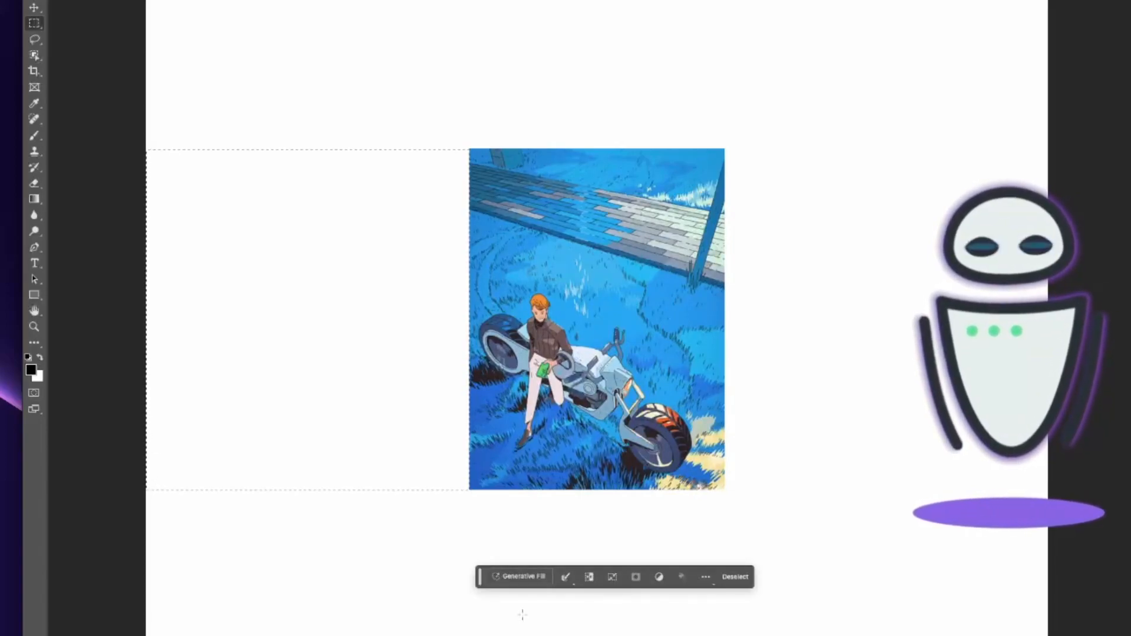
{"action": "key", "text": "super+d"}
{"action": "left_click_drag", "start_coordinate": [489, 149], "coordinate": [375, 489]}
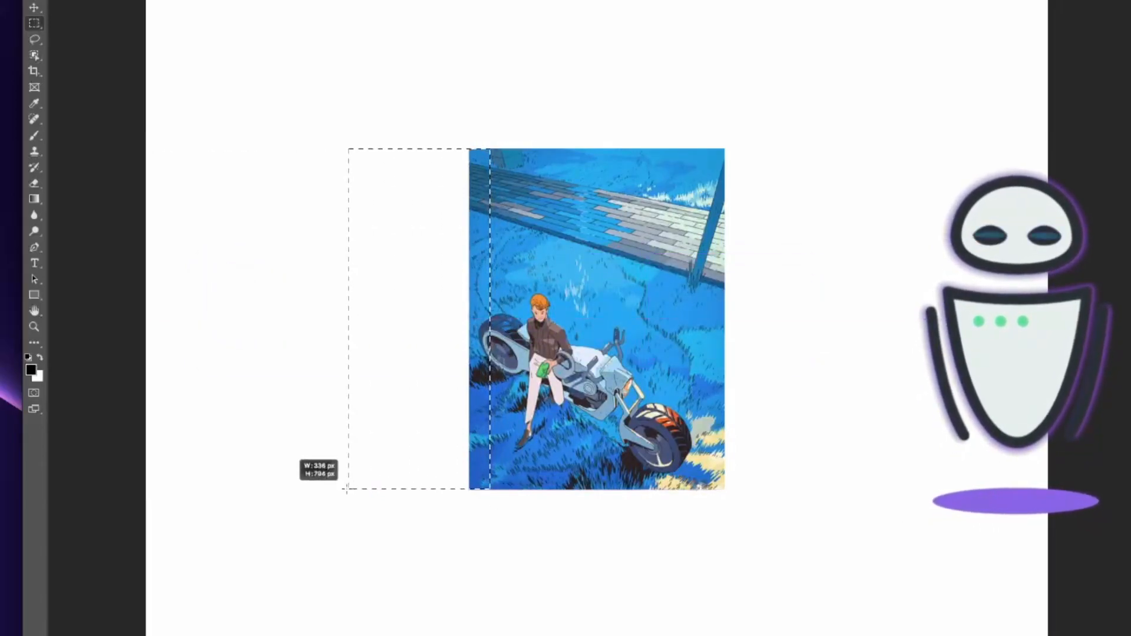
{"action": "left_click_drag", "start_coordinate": [301, 488], "coordinate": [297, 490]}
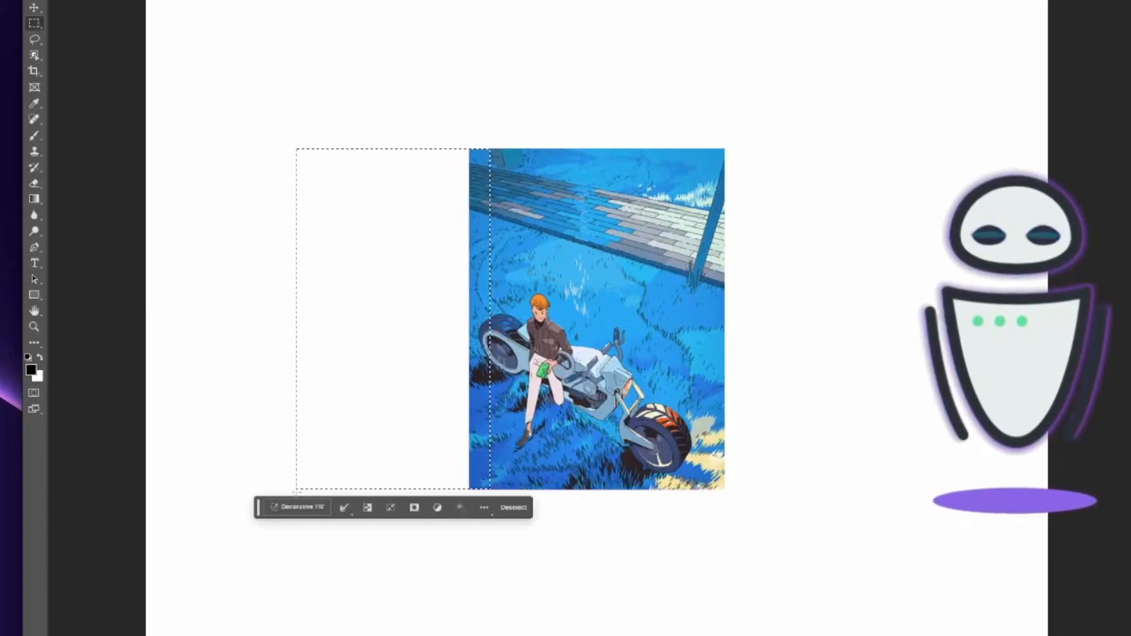
{"action": "left_click", "coordinate": [312, 508]}
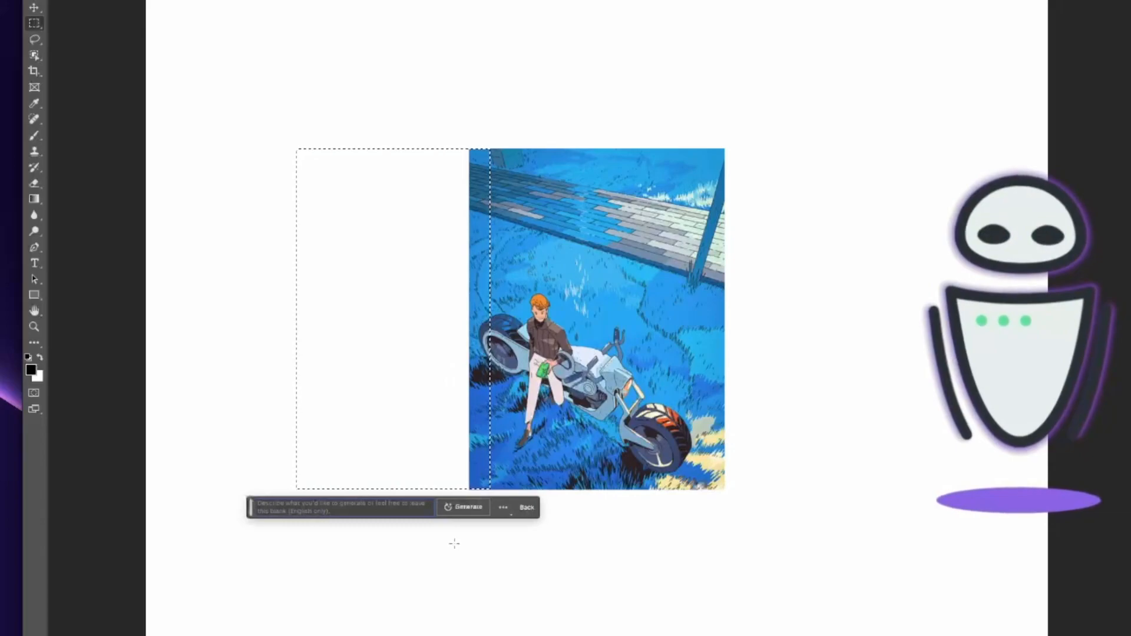
{"action": "left_click", "coordinate": [460, 513]}
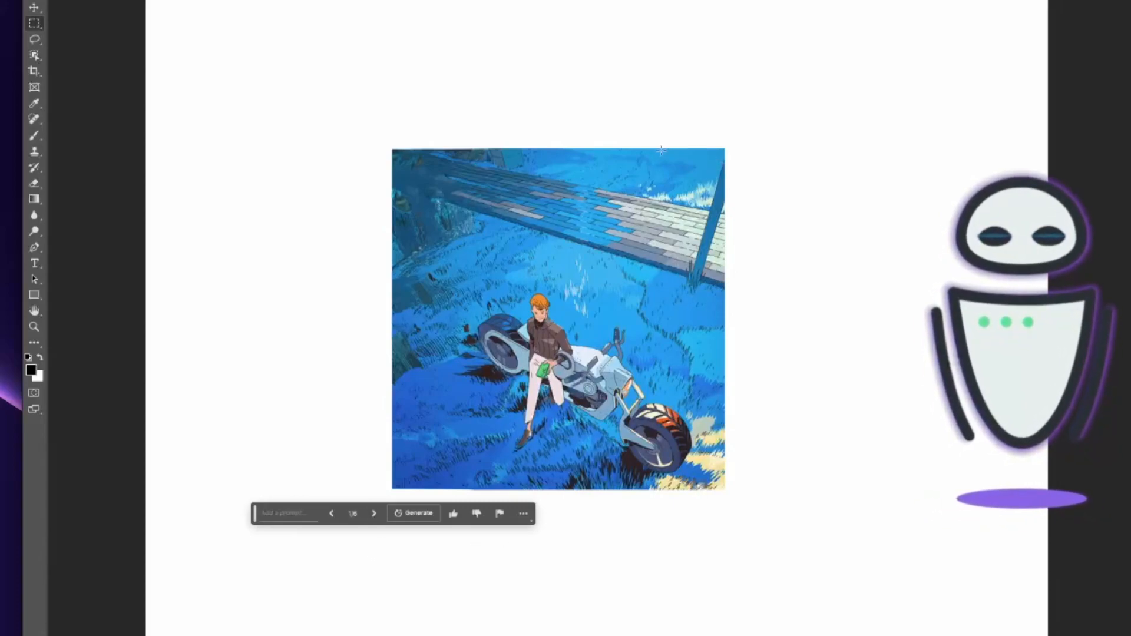
Extend the image to the right with a promptless Generative Fill and cycle through the generated variations.
{"action": "left_click_drag", "start_coordinate": [668, 148], "coordinate": [932, 492]}
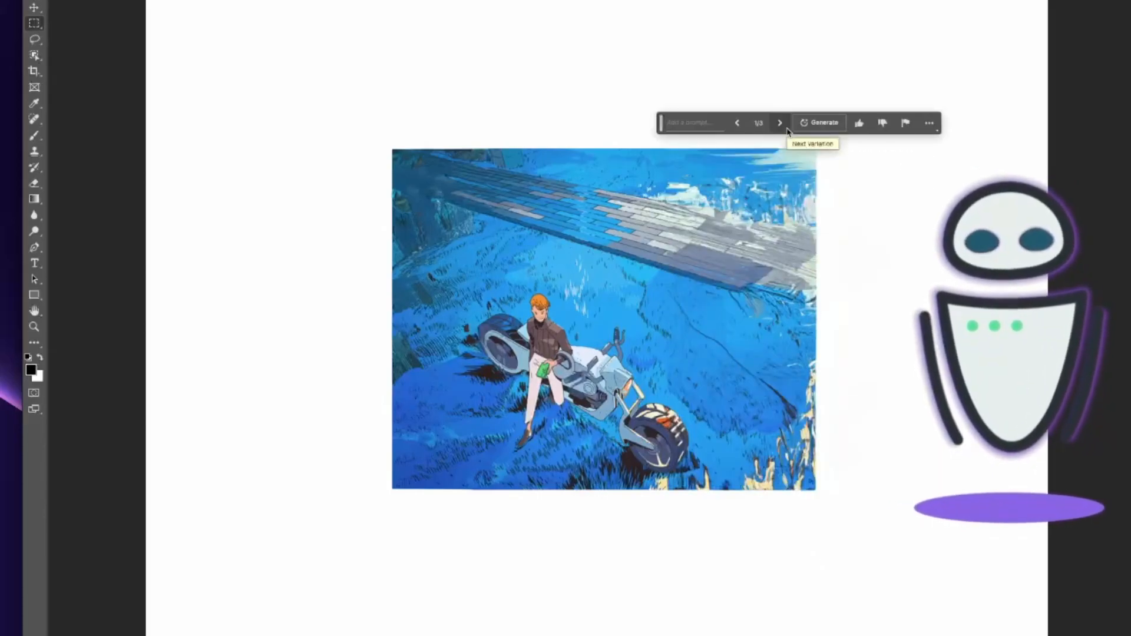
{"action": "left_click", "coordinate": [786, 128]}
{"action": "left_click", "coordinate": [785, 129]}
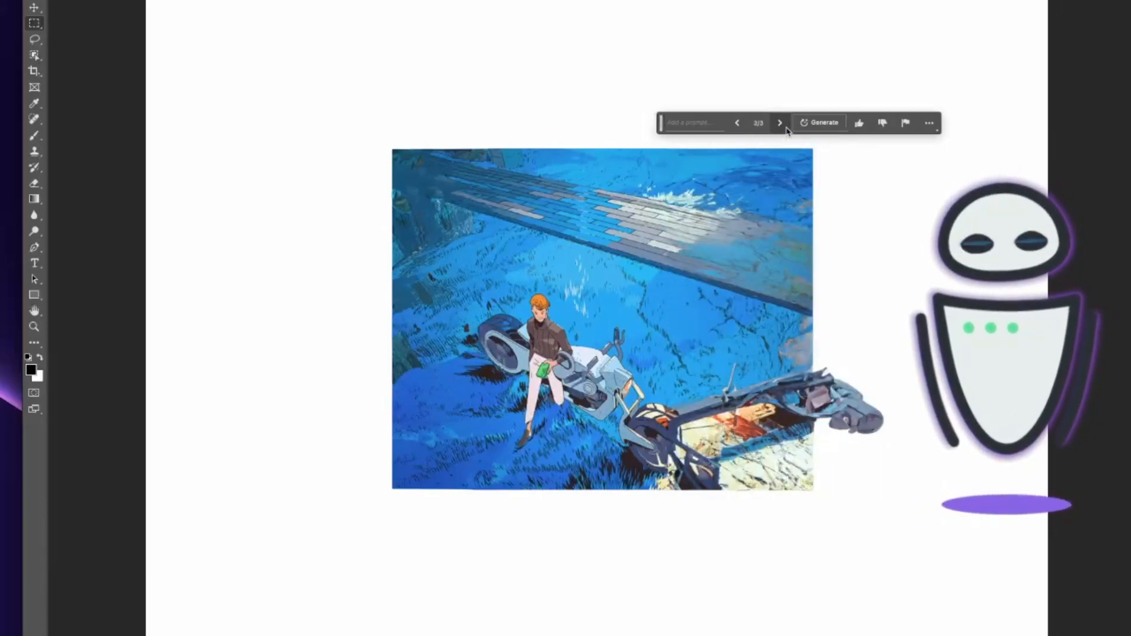
{"action": "left_click", "coordinate": [786, 128]}
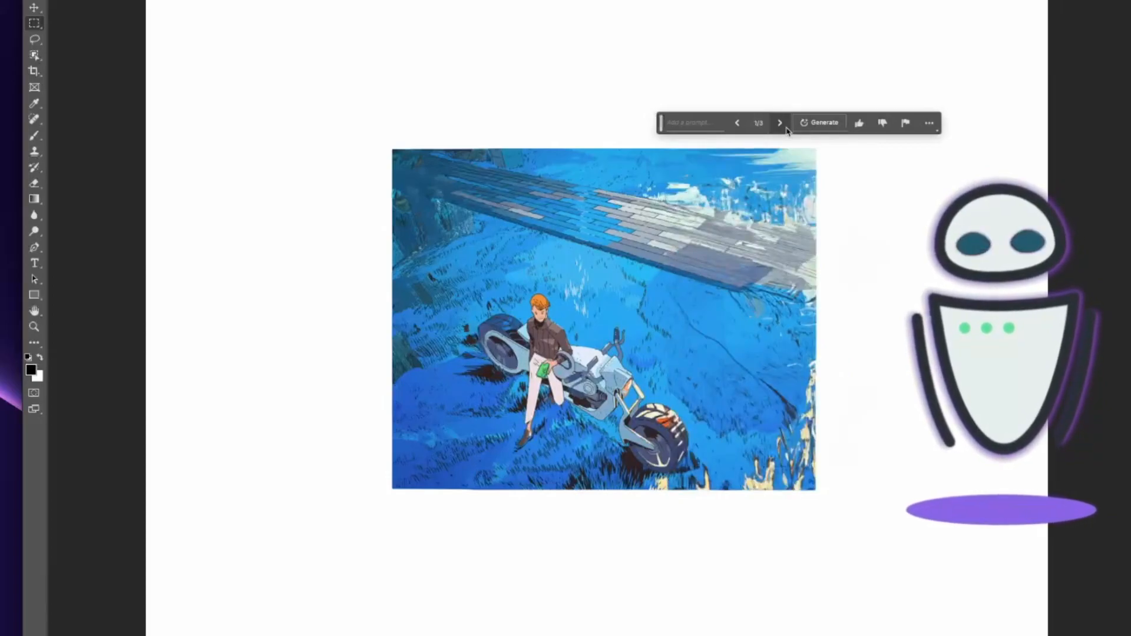
{"action": "left_click", "coordinate": [785, 128]}
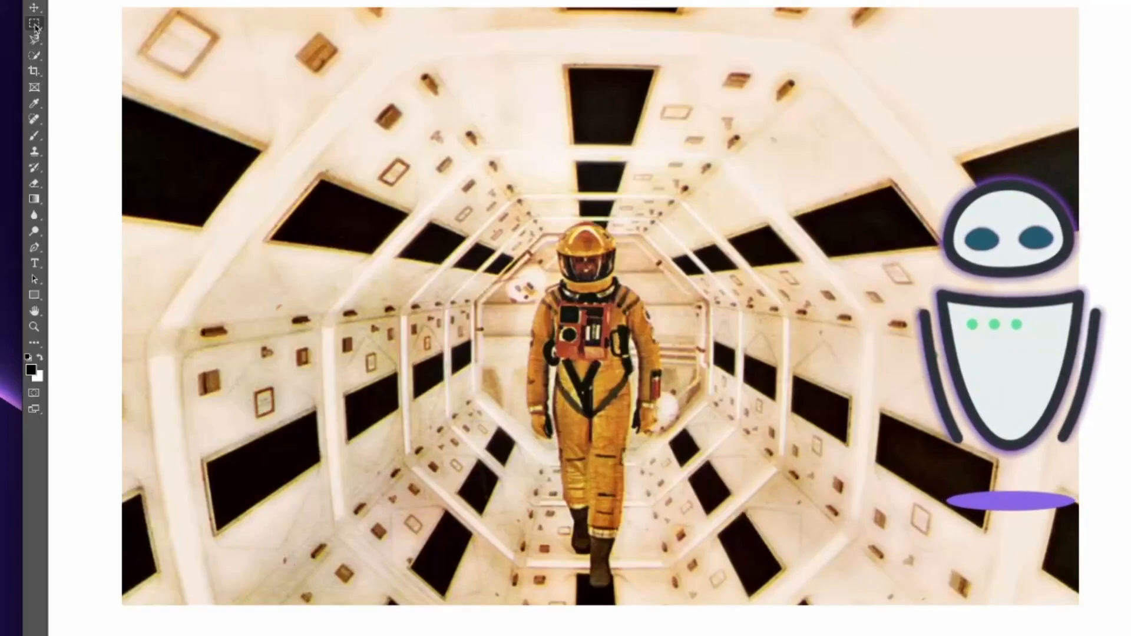
Select a rectangle around the astronaut in the corridor and remove him with a promptless Generative Fill.
{"action": "left_click", "coordinate": [35, 24]}
{"action": "left_click_drag", "start_coordinate": [444, 202], "coordinate": [716, 600]}
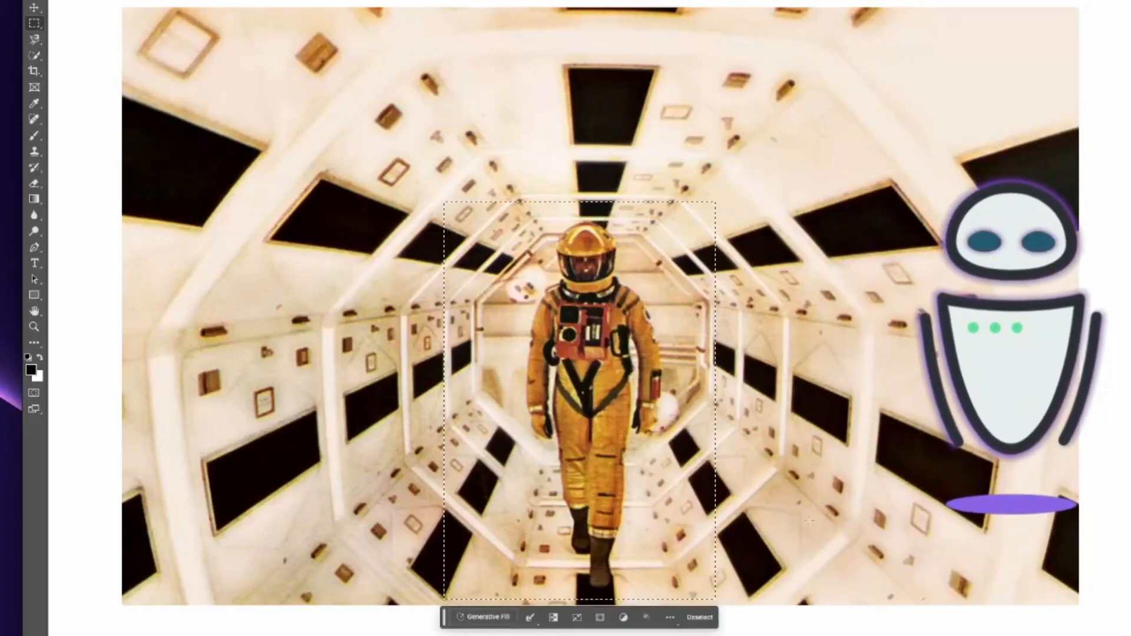
{"action": "left_click", "coordinate": [487, 617]}
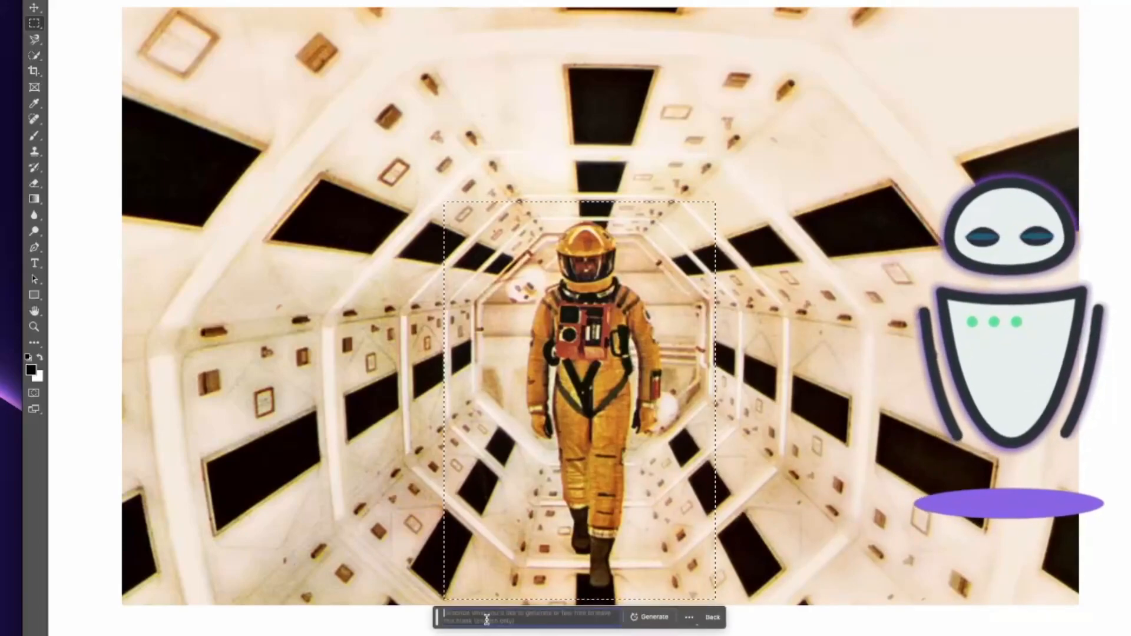
{"action": "left_click", "coordinate": [656, 617]}
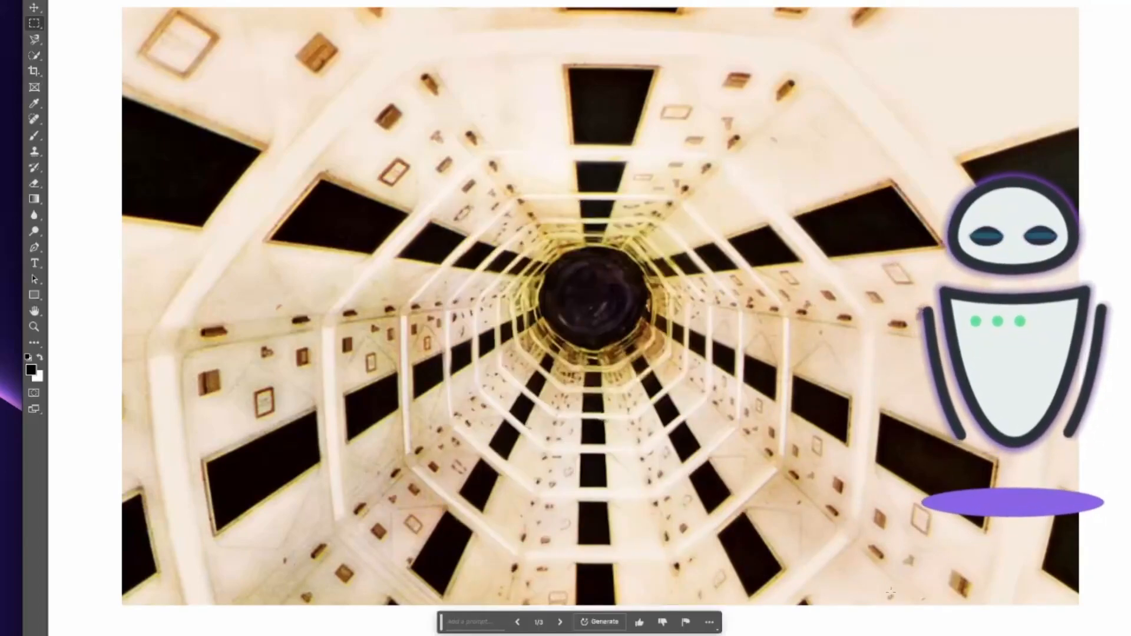
Cycle through the corridor fill variations and settle on the second one.
{"action": "left_click", "coordinate": [561, 622]}
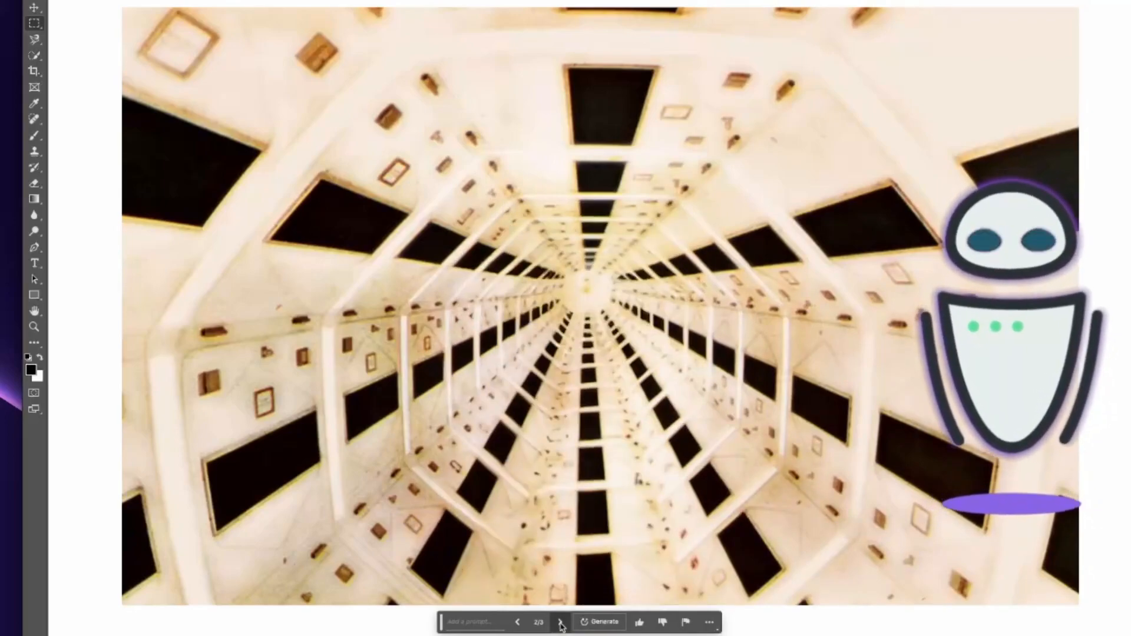
{"action": "left_click", "coordinate": [561, 622]}
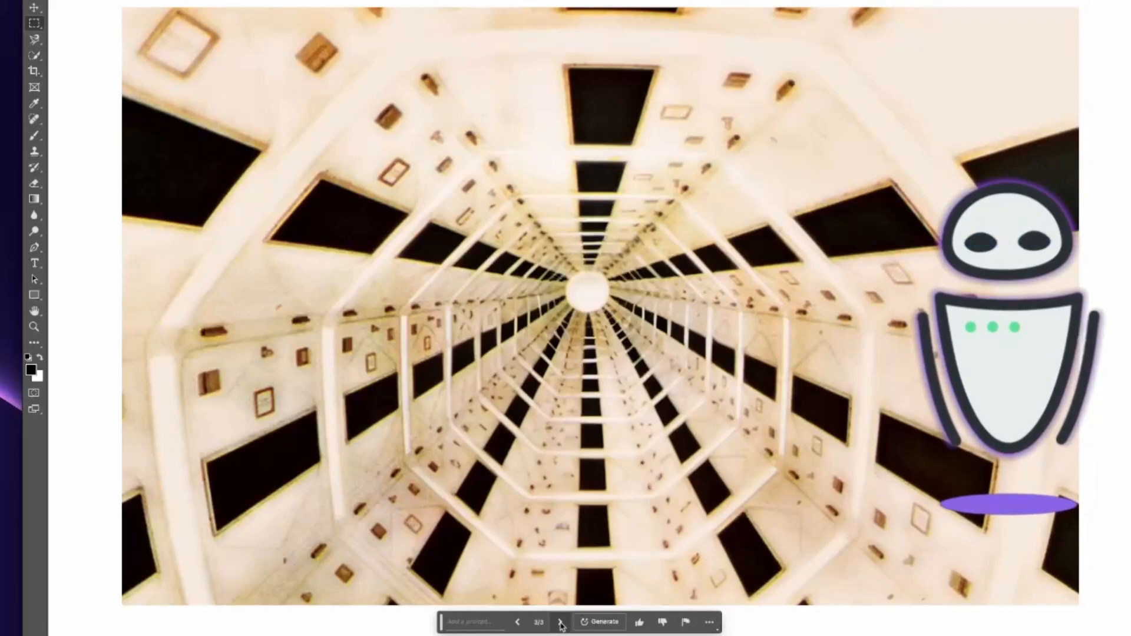
{"action": "left_click", "coordinate": [560, 623]}
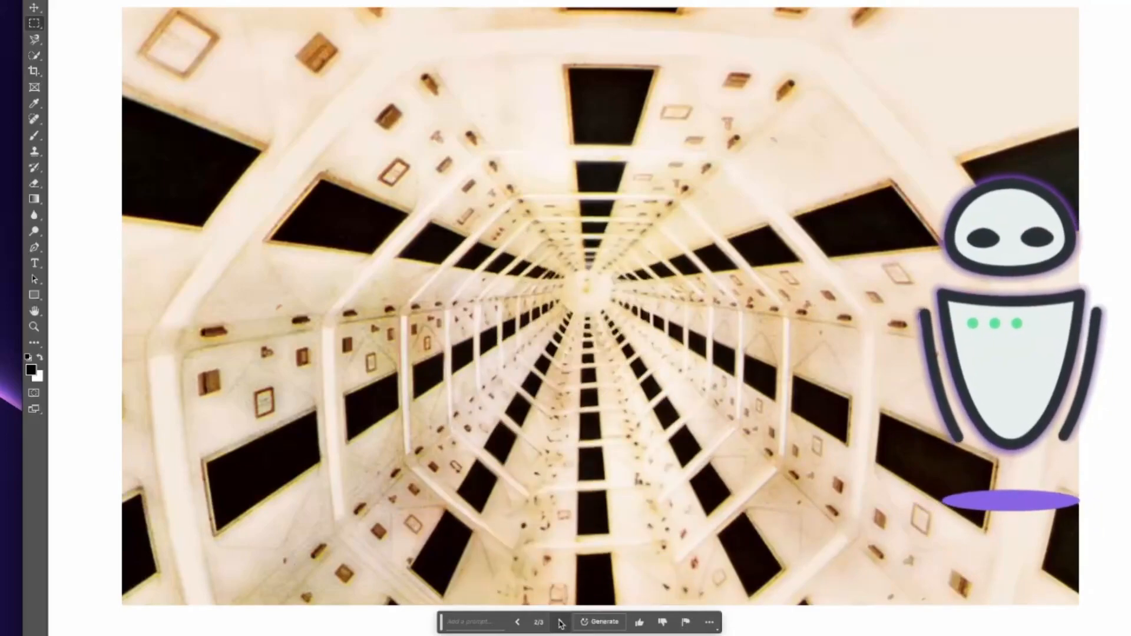
{"action": "left_click", "coordinate": [561, 623]}
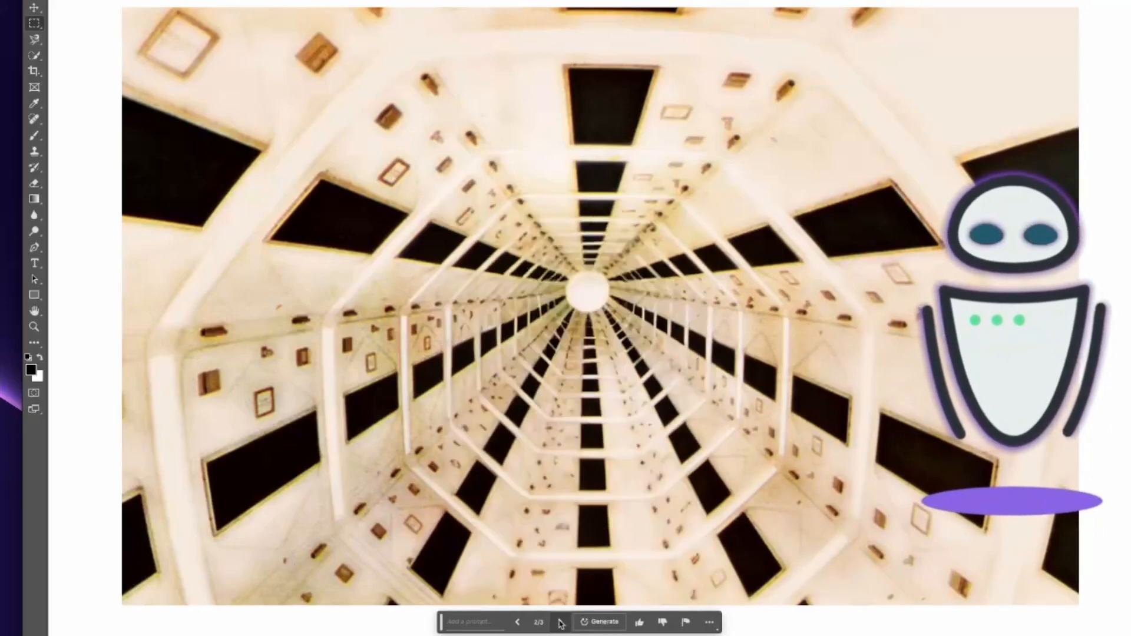
{"action": "left_click", "coordinate": [519, 624]}
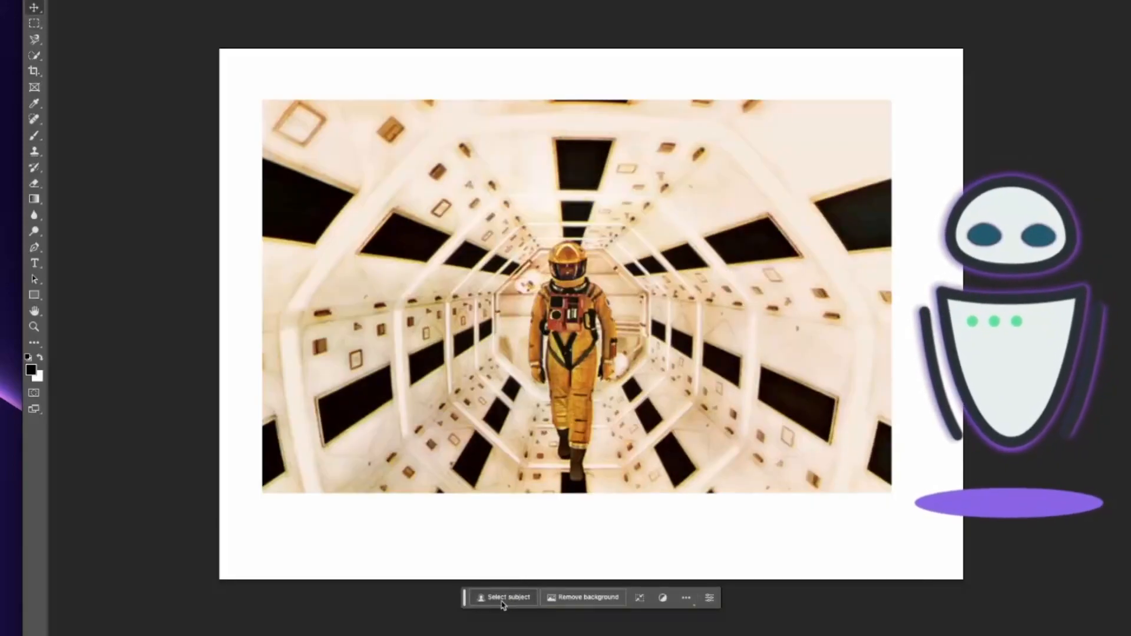
Select the astronaut as subject and replace his surroundings with a Generative Fill of 'surface of Mars'.
{"action": "left_click", "coordinate": [505, 598]}
{"action": "left_click", "coordinate": [34, 55]}
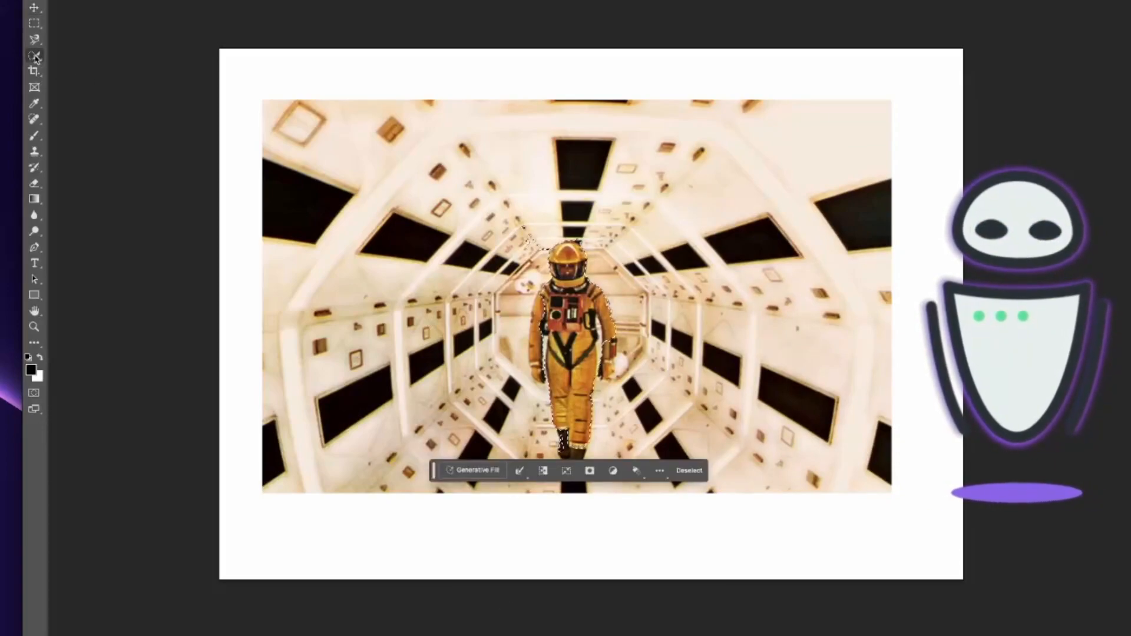
{"action": "scroll", "coordinate": [582, 413], "scroll_direction": "down", "scroll_amount": 1}
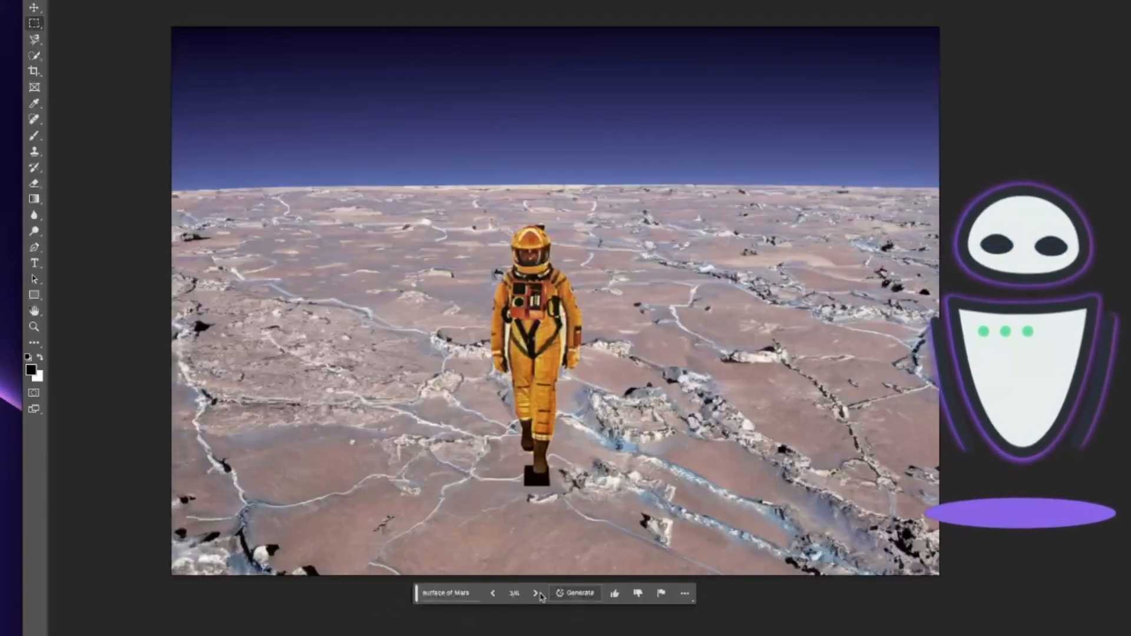
{"action": "left_click", "coordinate": [571, 594]}
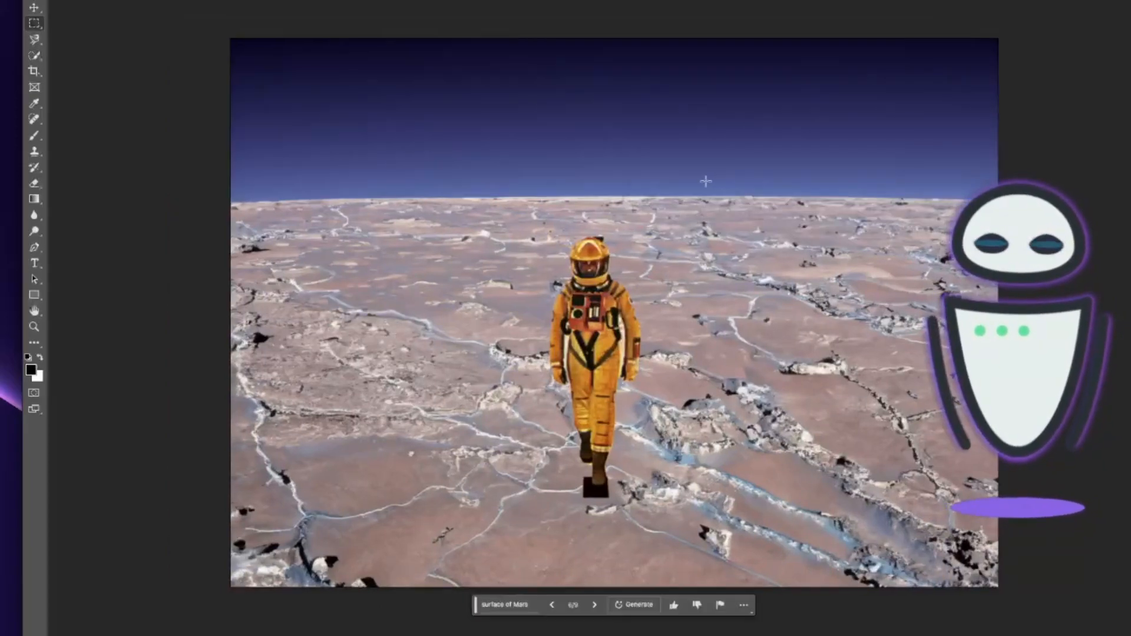
Select an area on the right of the horizon and generate a spaceship there.
{"action": "left_click_drag", "start_coordinate": [706, 182], "coordinate": [910, 305]}
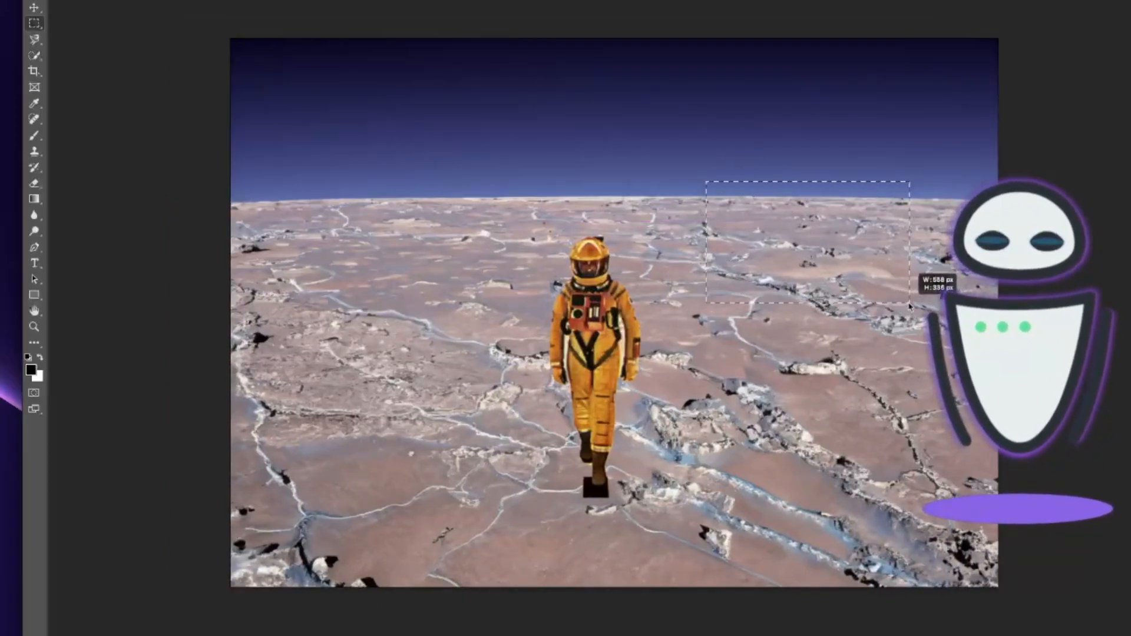
{"action": "left_click_drag", "start_coordinate": [911, 306], "coordinate": [917, 300]}
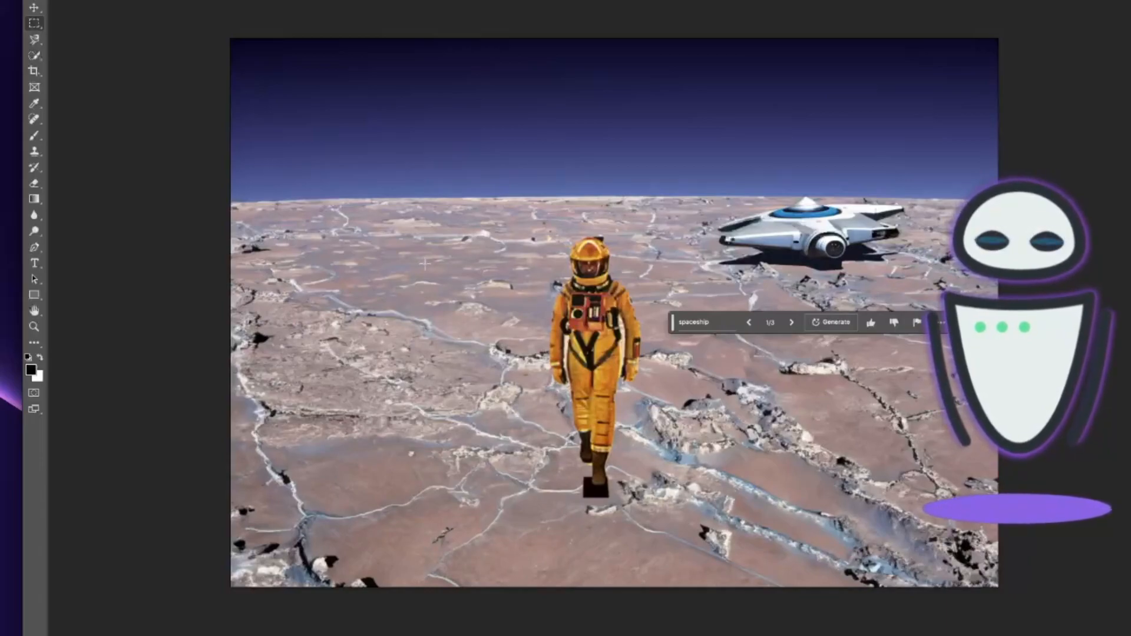
Select a strip on the left of the horizon and generate 'a futuristic city skyline' in it.
{"action": "left_click_drag", "start_coordinate": [399, 178], "coordinate": [228, 222]}
{"action": "left_click", "coordinate": [217, 241]}
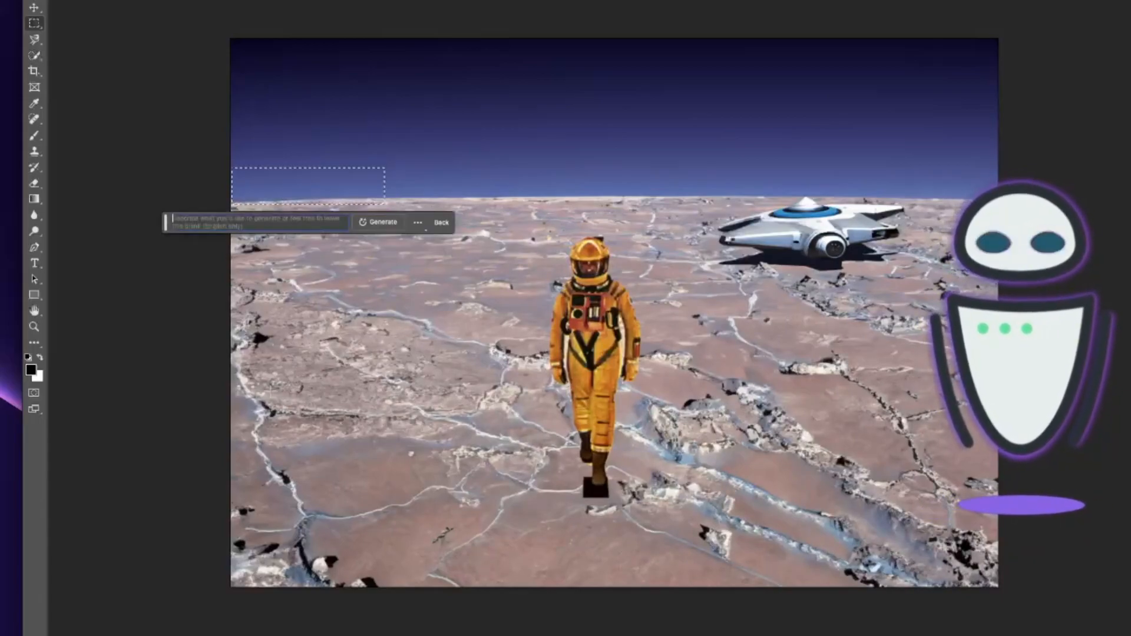
{"action": "key", "text": "Return"}
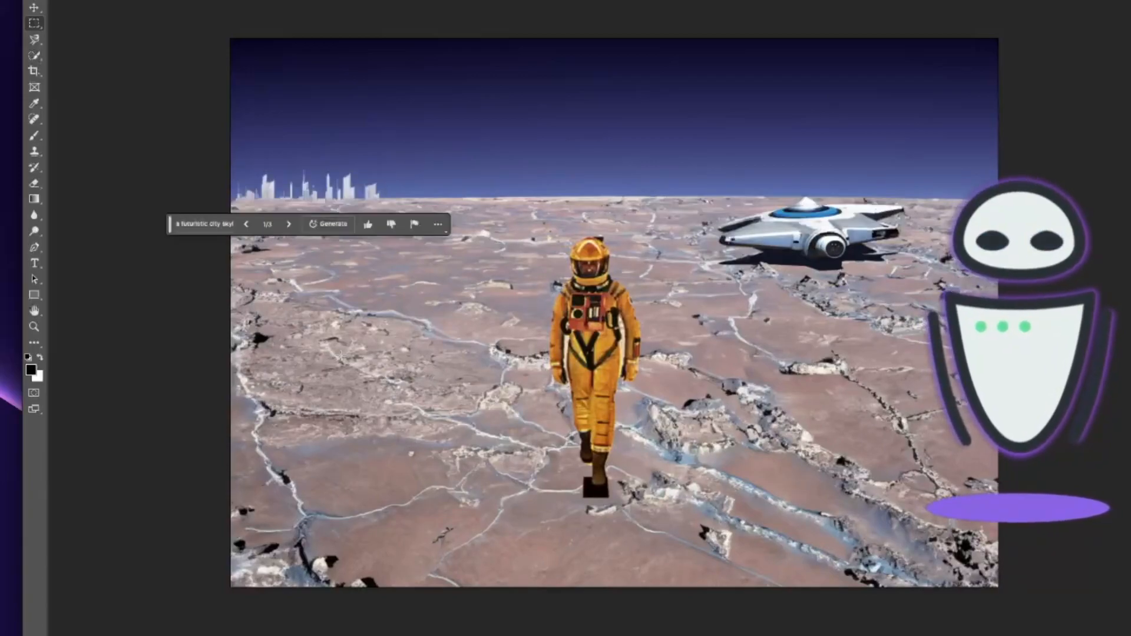
Select the whole sky down to the horizon, generate a red Martian sky, and cycle through its variations.
{"action": "left_click_drag", "start_coordinate": [226, 34], "coordinate": [999, 204]}
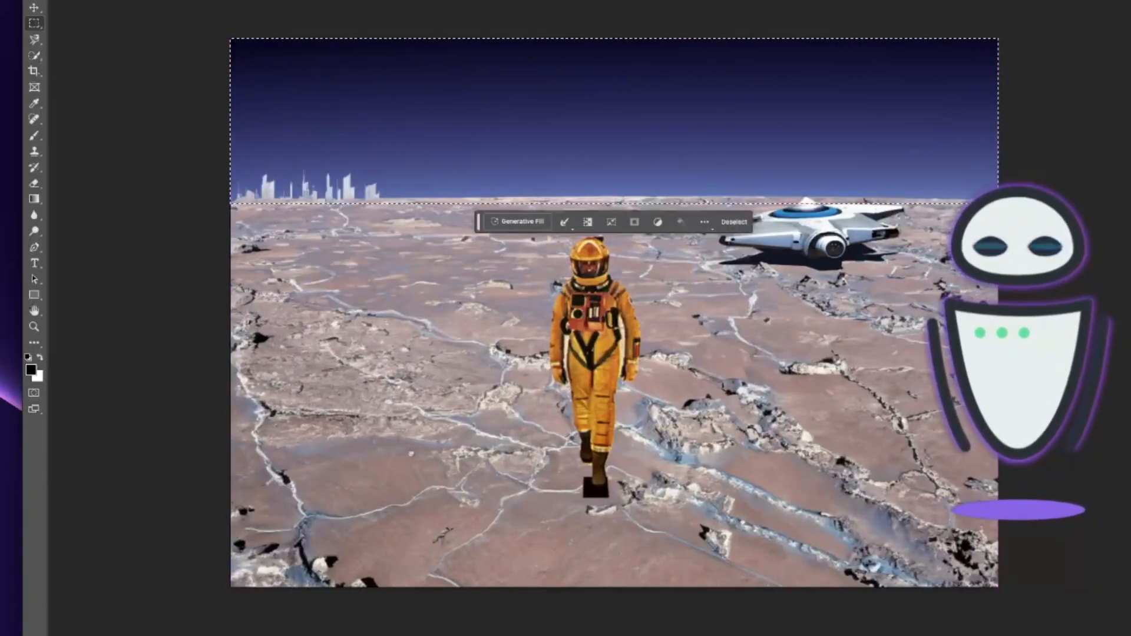
{"action": "left_click", "coordinate": [510, 226]}
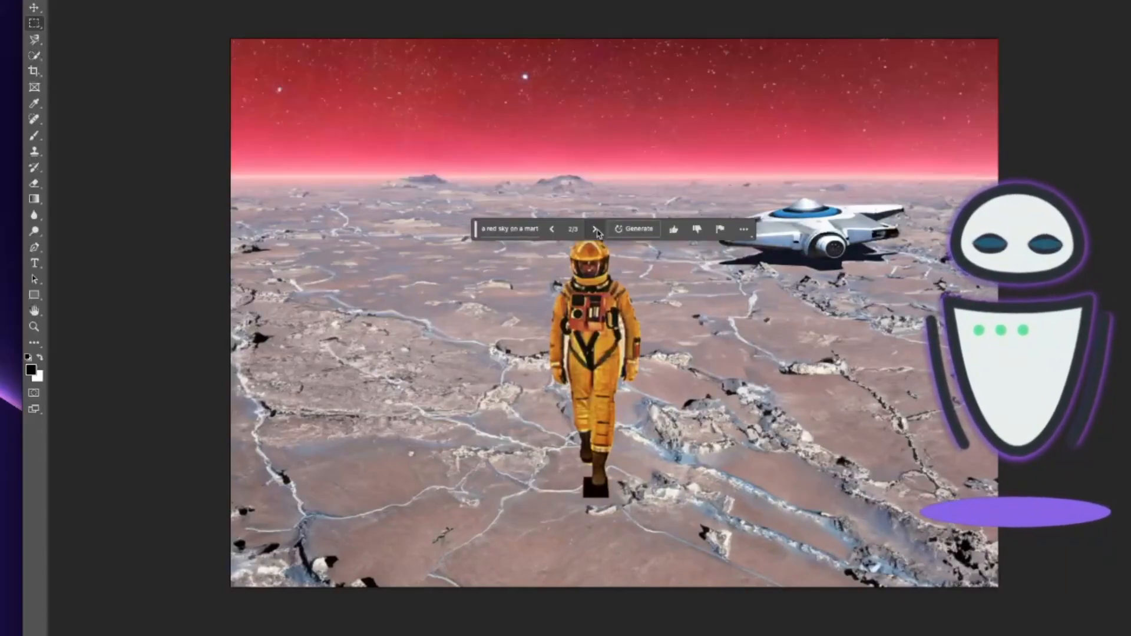
{"action": "left_click", "coordinate": [596, 229]}
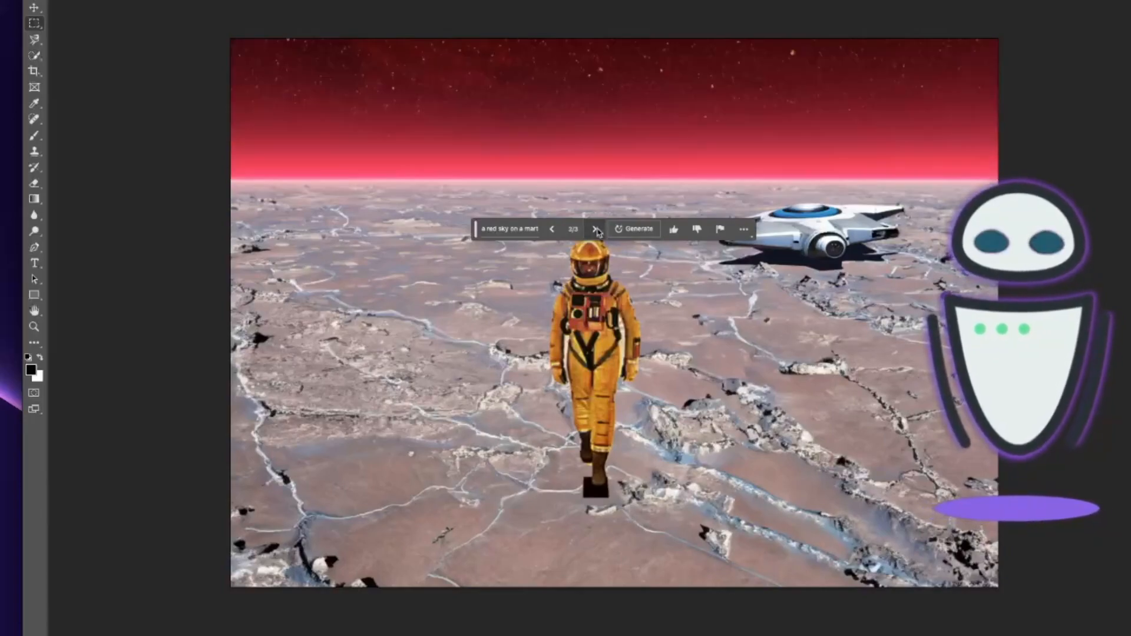
{"action": "left_click", "coordinate": [596, 230]}
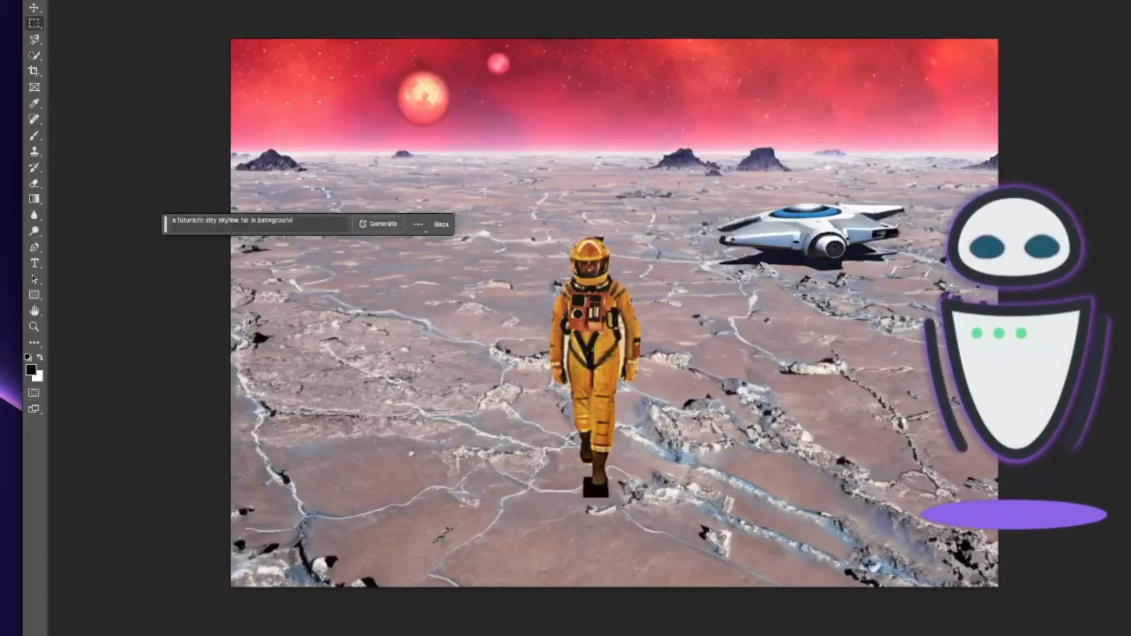
Select a thin strip on the central horizon and generate 'a futuristic city skyline far in background'.
{"action": "left_click_drag", "start_coordinate": [541, 154], "coordinate": [652, 182]}
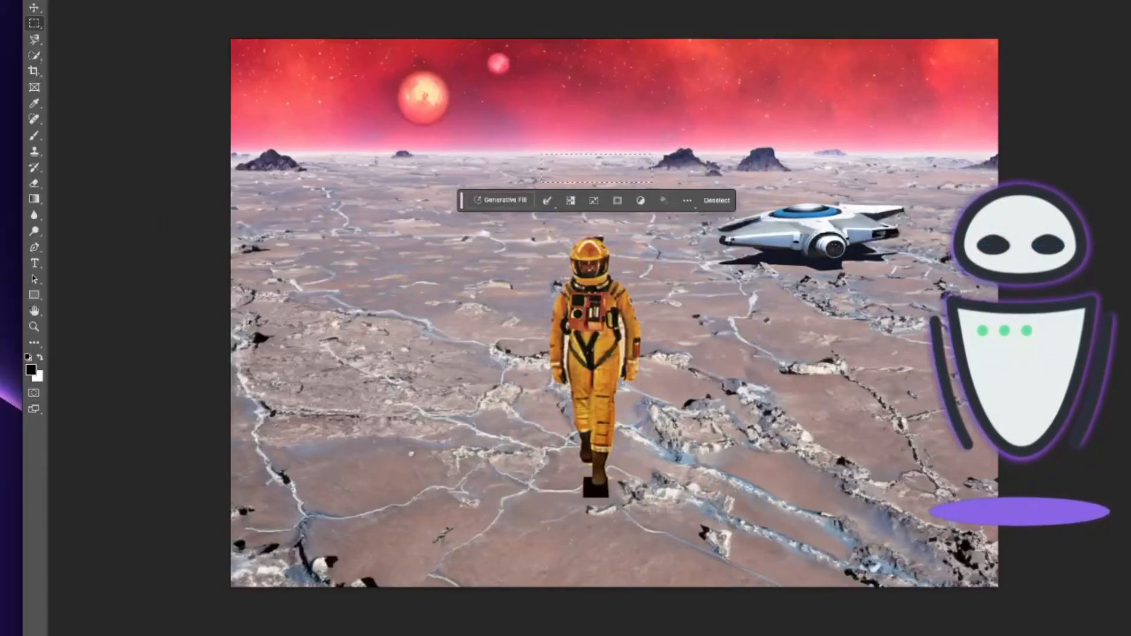
{"action": "left_click", "coordinate": [500, 200]}
{"action": "left_click", "coordinate": [663, 200]}
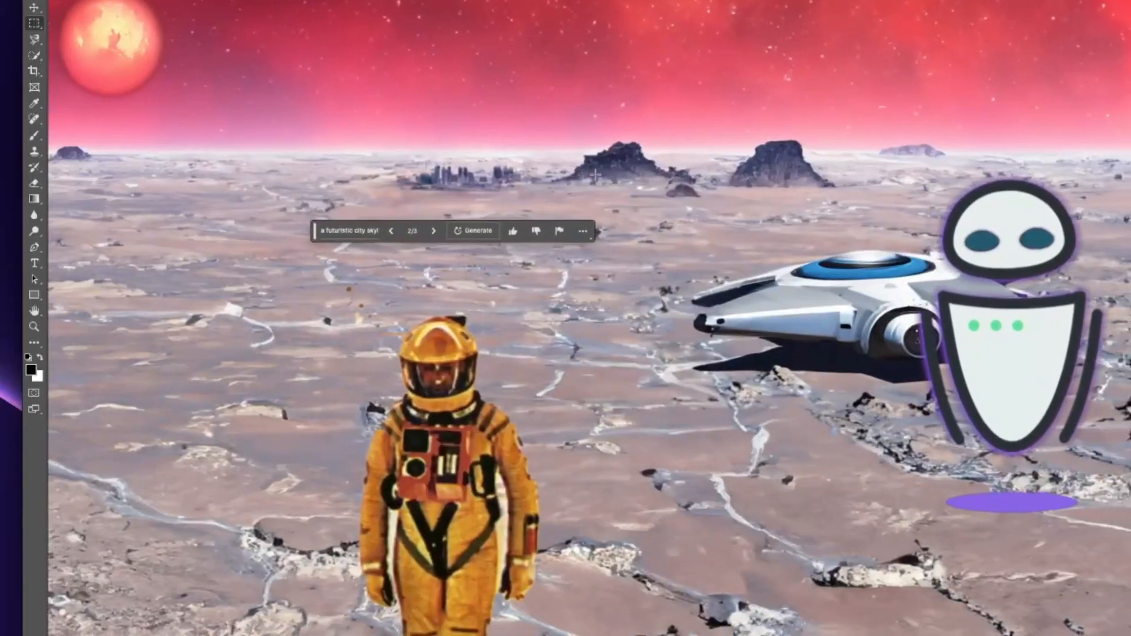
Examine the generated skyline and the overall Mars composition.
{"action": "scroll", "coordinate": [595, 175], "scroll_direction": "right", "scroll_amount": 1}
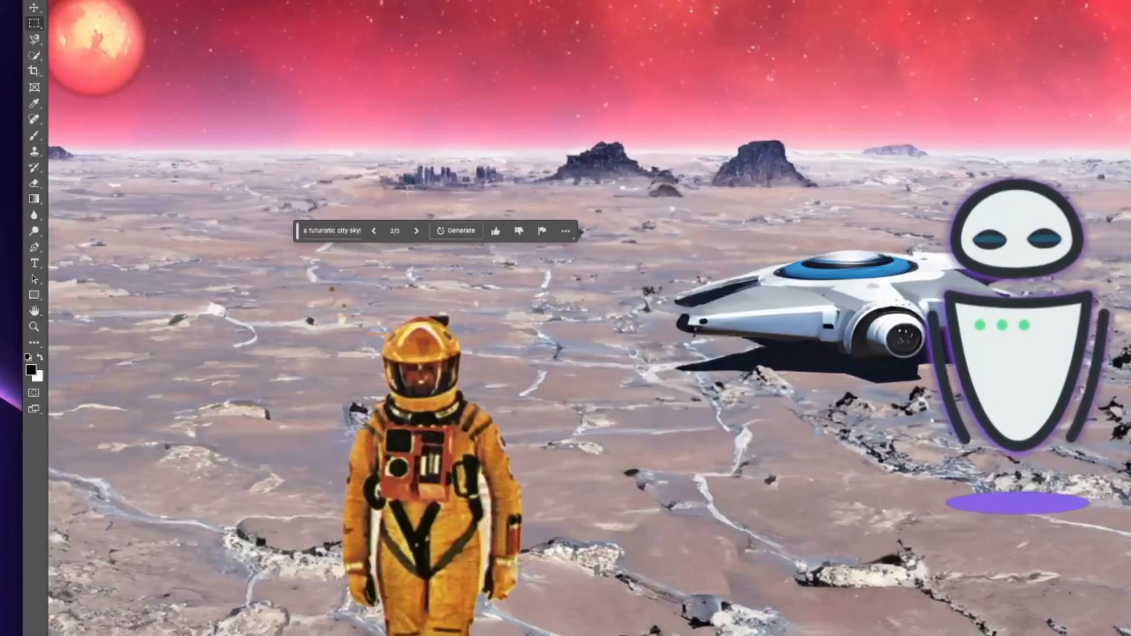
{"action": "key", "text": "super+minus"}
{"action": "key", "text": "super+minus"}
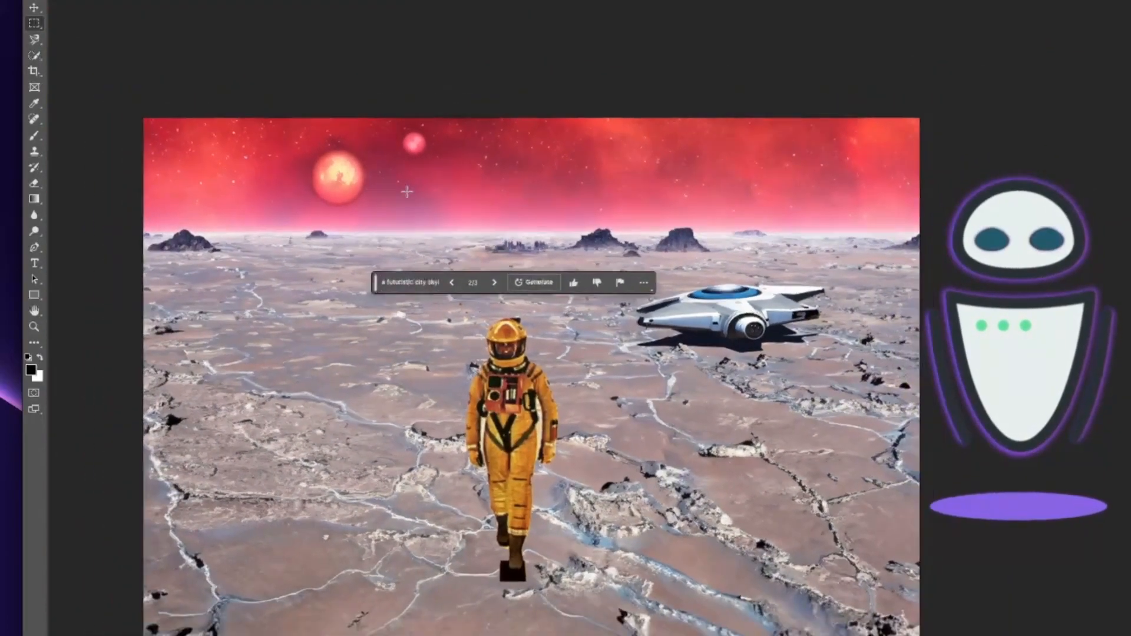
{"action": "scroll", "coordinate": [407, 191], "scroll_direction": "down", "scroll_amount": 3}
{"action": "scroll", "coordinate": [406, 192], "scroll_direction": "left", "scroll_amount": 1}
{"action": "scroll", "coordinate": [407, 194], "scroll_direction": "left", "scroll_amount": 1}
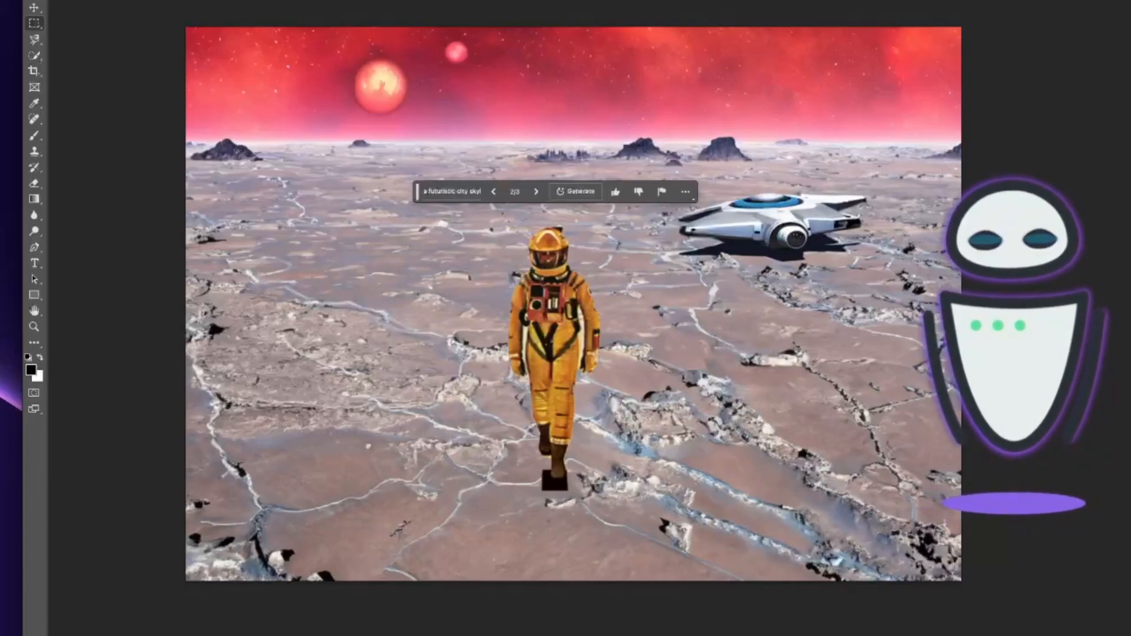
{"action": "scroll", "coordinate": [579, 304], "scroll_direction": "left", "scroll_amount": 1}
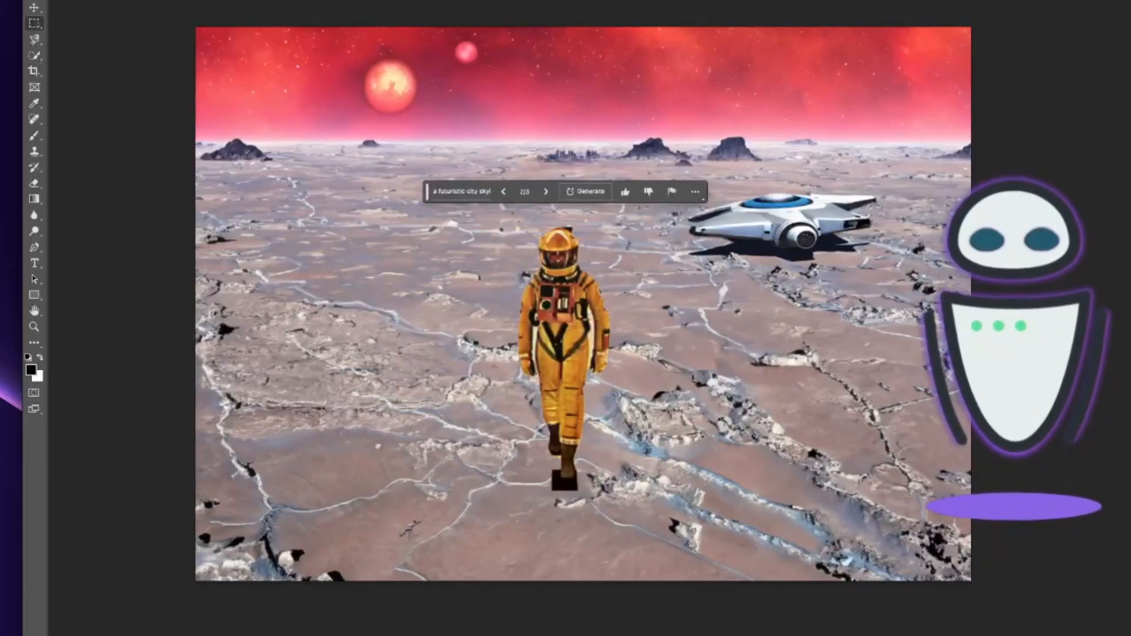